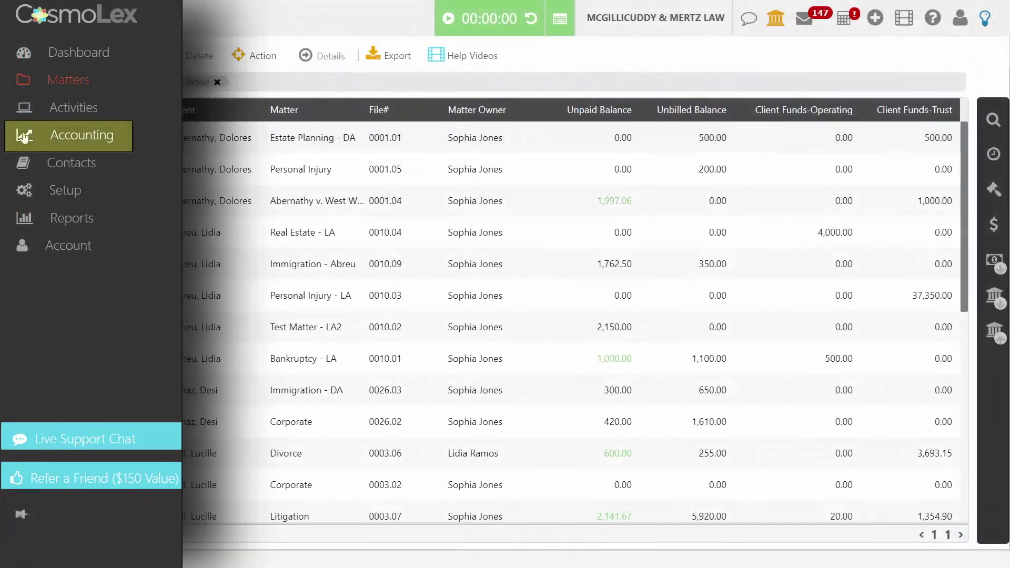
- From Accounting's bank list, open the Chase VISA credit account's transaction list
click(23, 136)
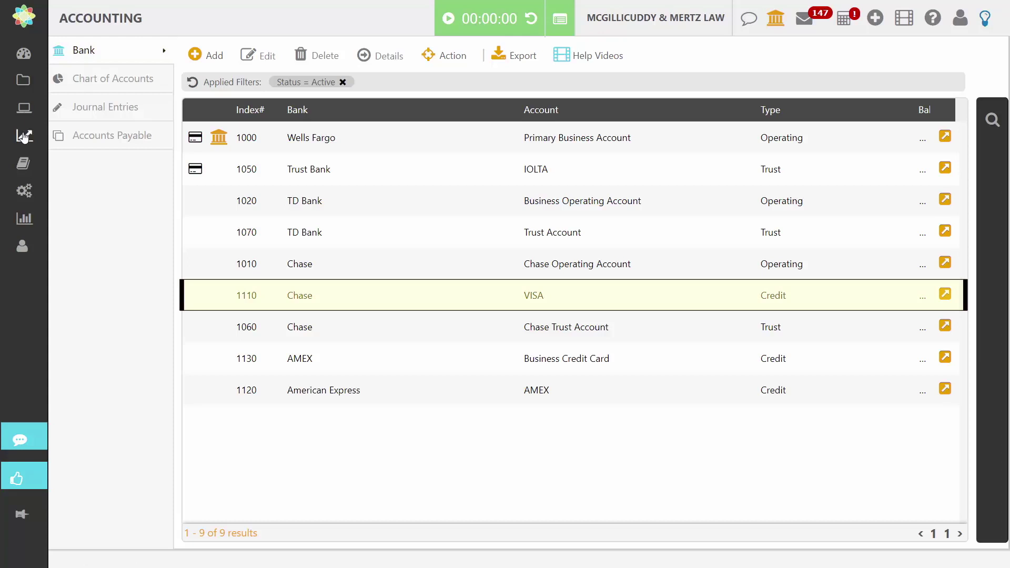
click(298, 298)
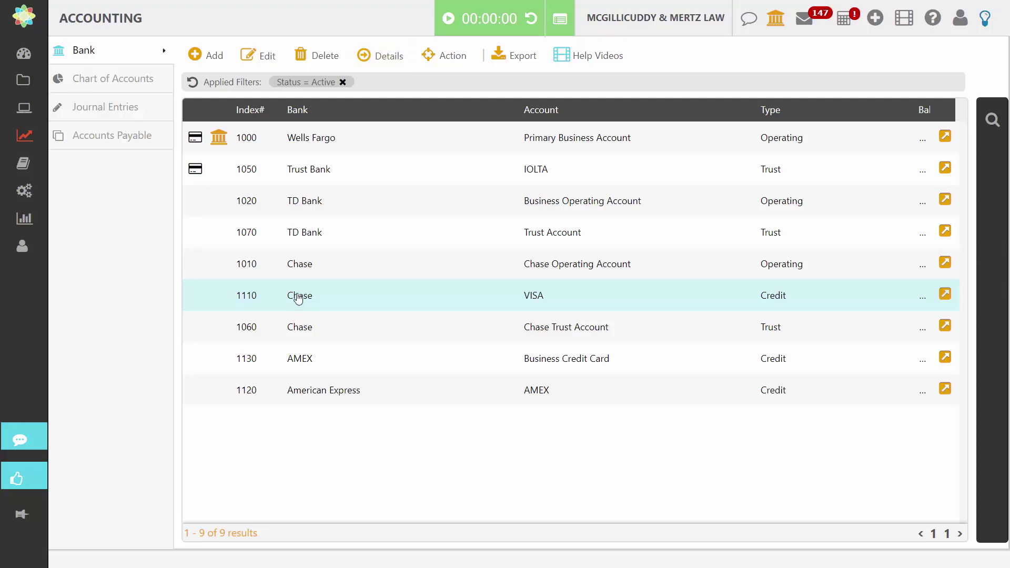
double_click(299, 298)
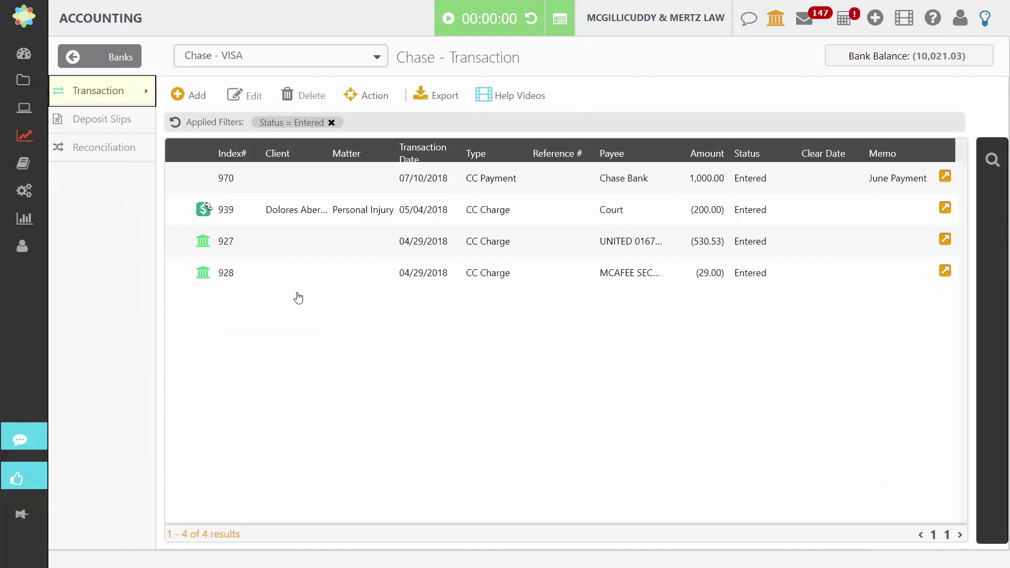
- Import and upload the CC_Activity.qbo statement file into Chase VISA
click(371, 96)
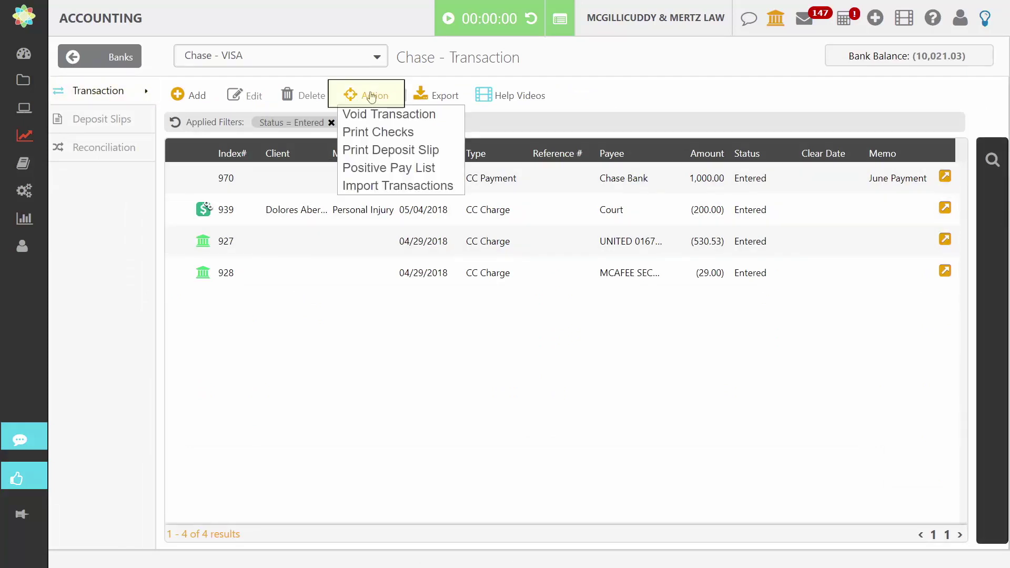
click(396, 185)
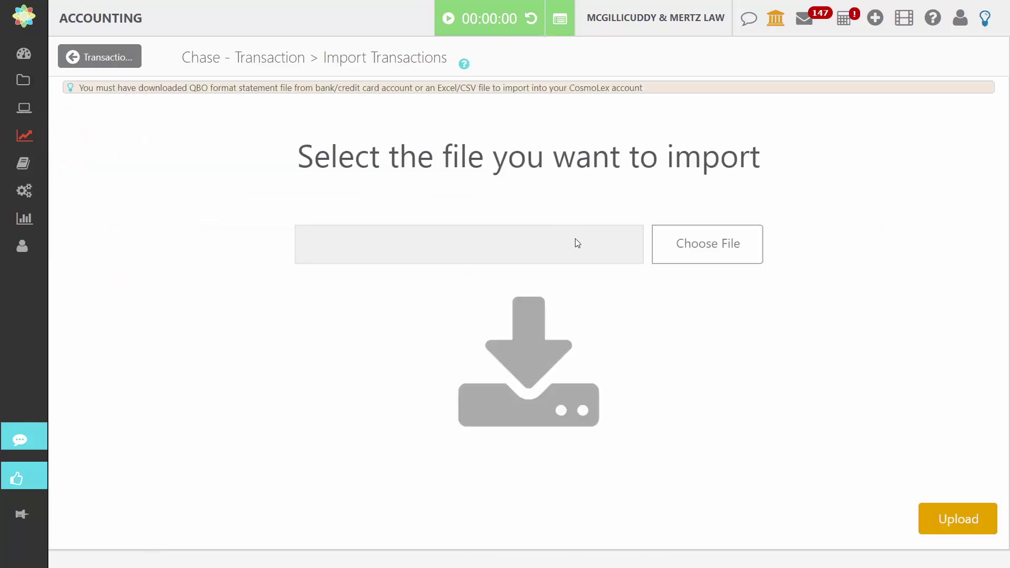
click(676, 243)
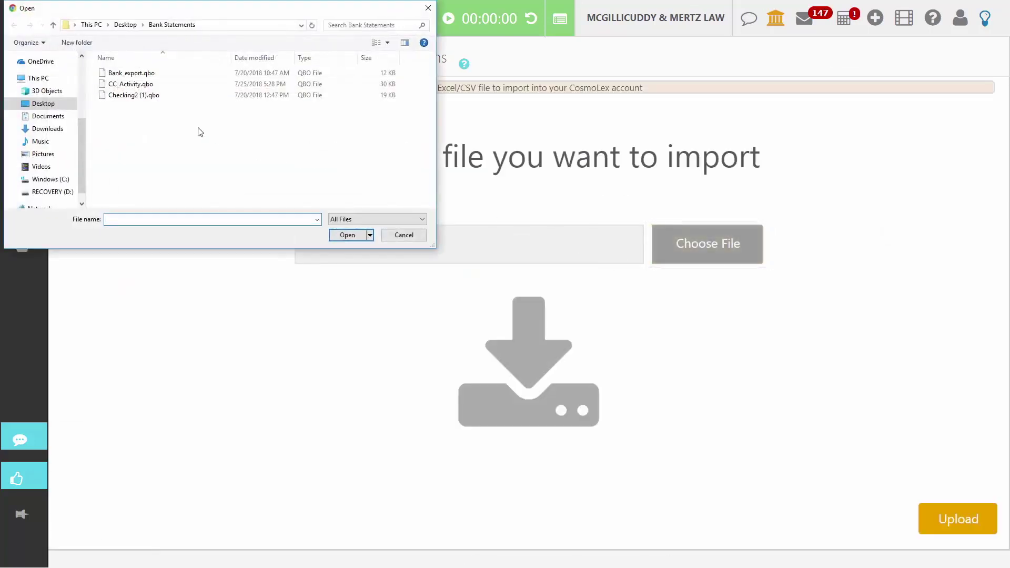
click(131, 83)
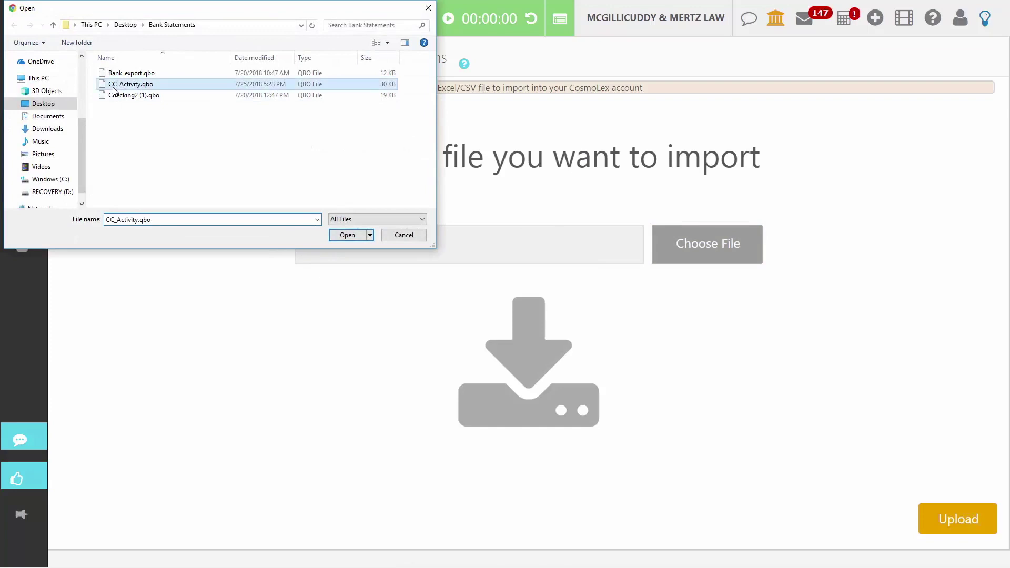
click(347, 235)
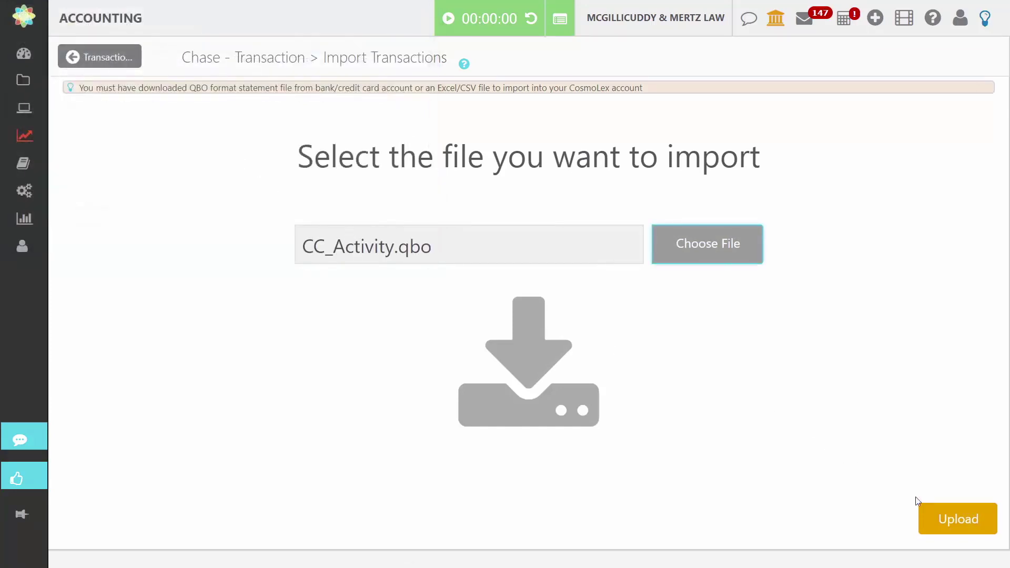
click(944, 519)
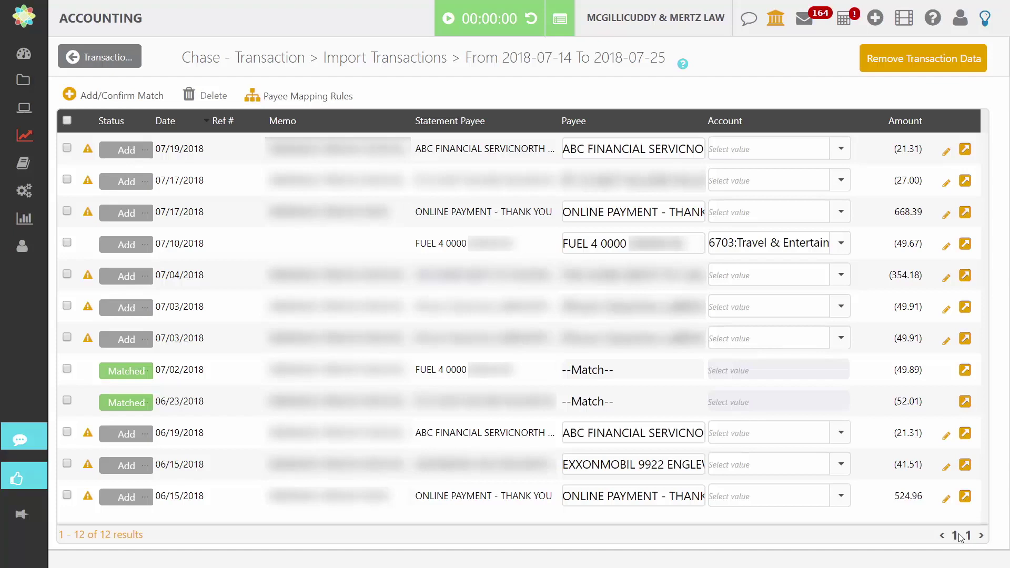
click(963, 371)
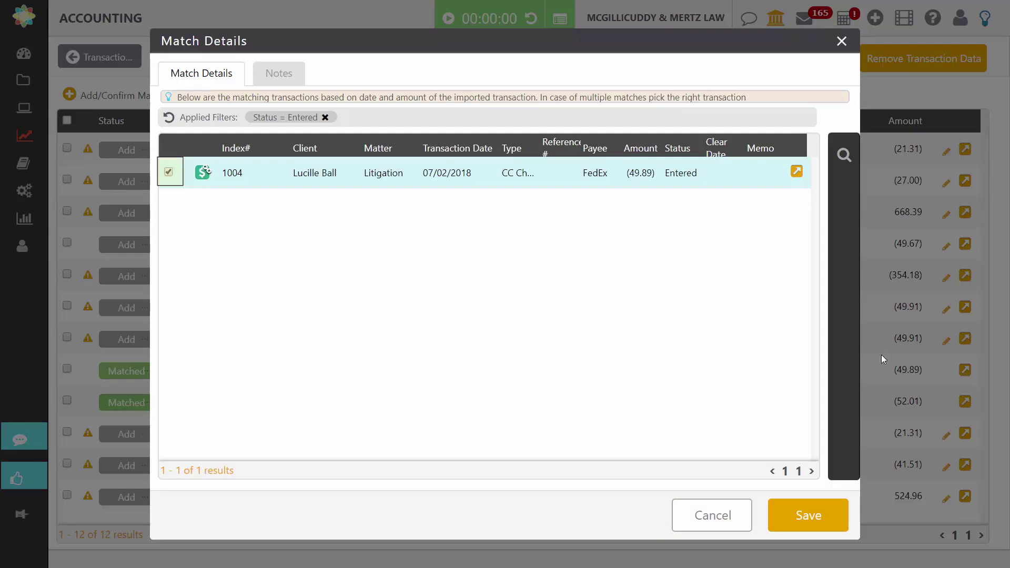
click(169, 173)
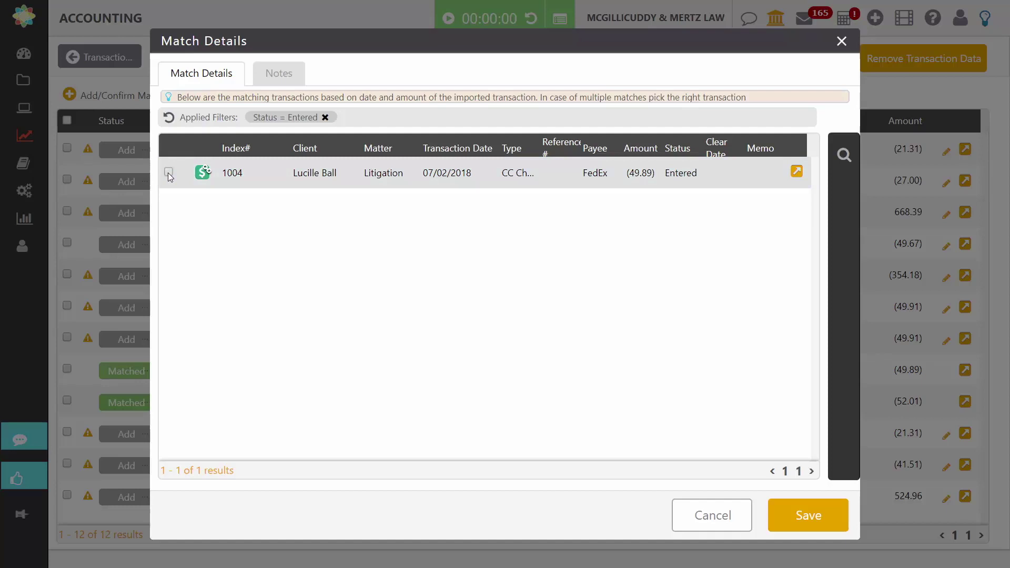
click(168, 173)
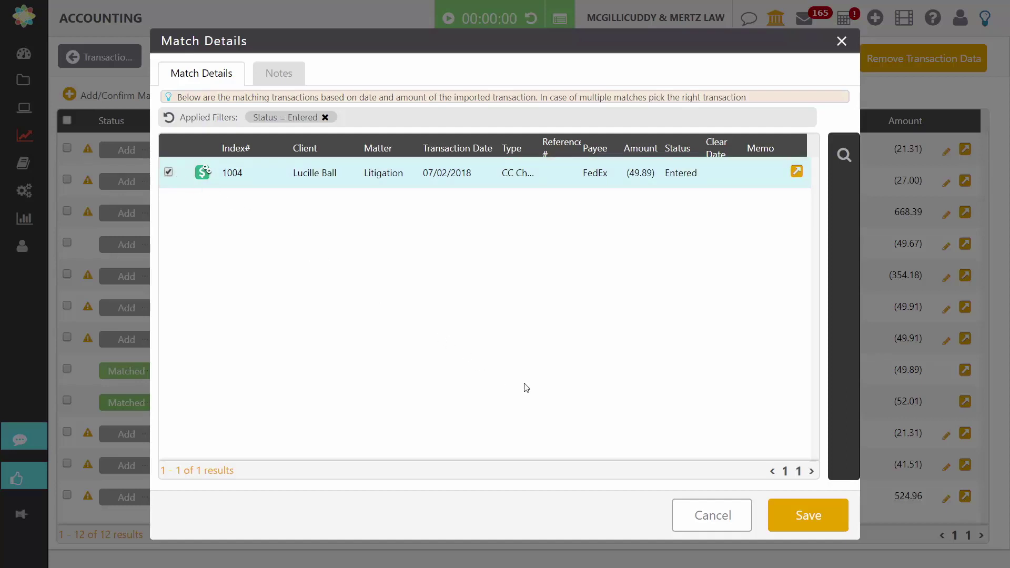
click(795, 516)
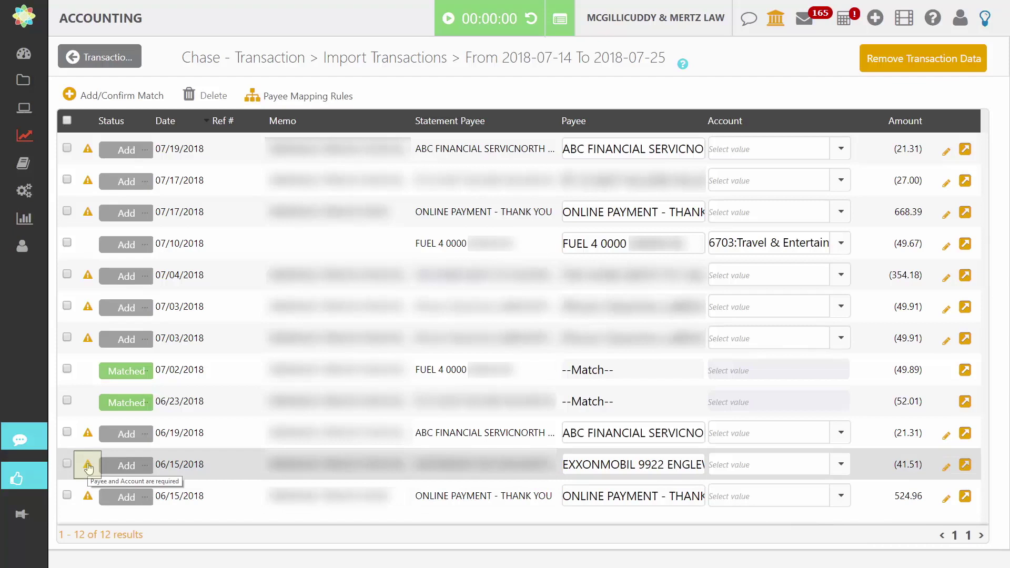
mouse_move(87, 464)
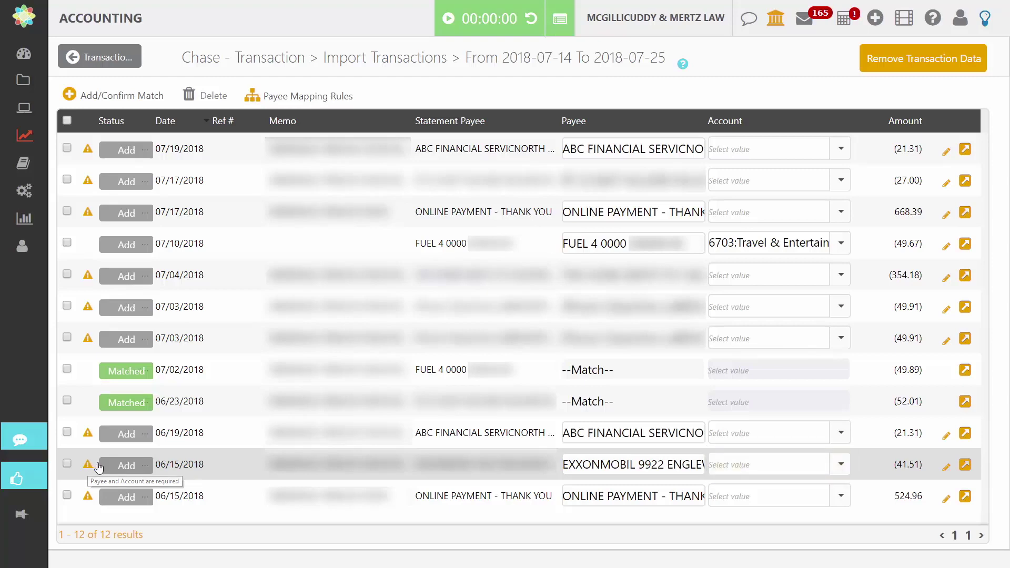
- Code the 06/15 EXXONMOBIL charge to 6703:Travel & Entertainment-Travel and add it
click(802, 464)
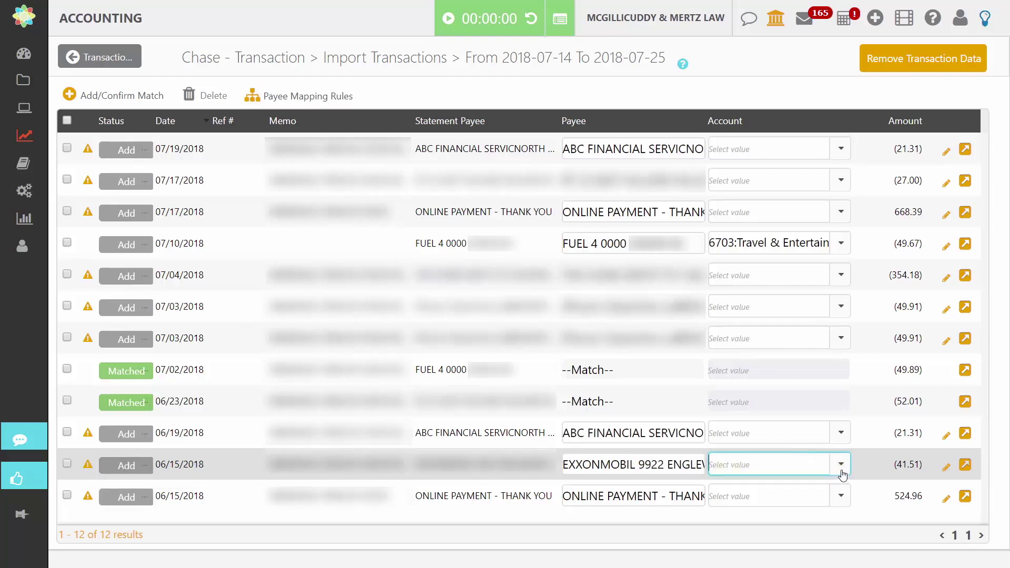
text(tra)
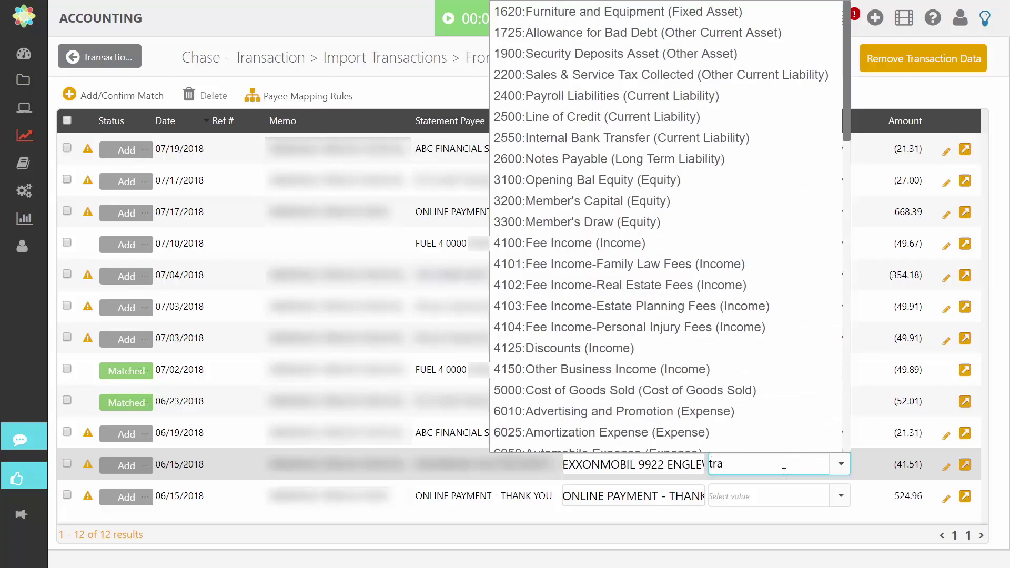
text(6700:Travel & Entertain)
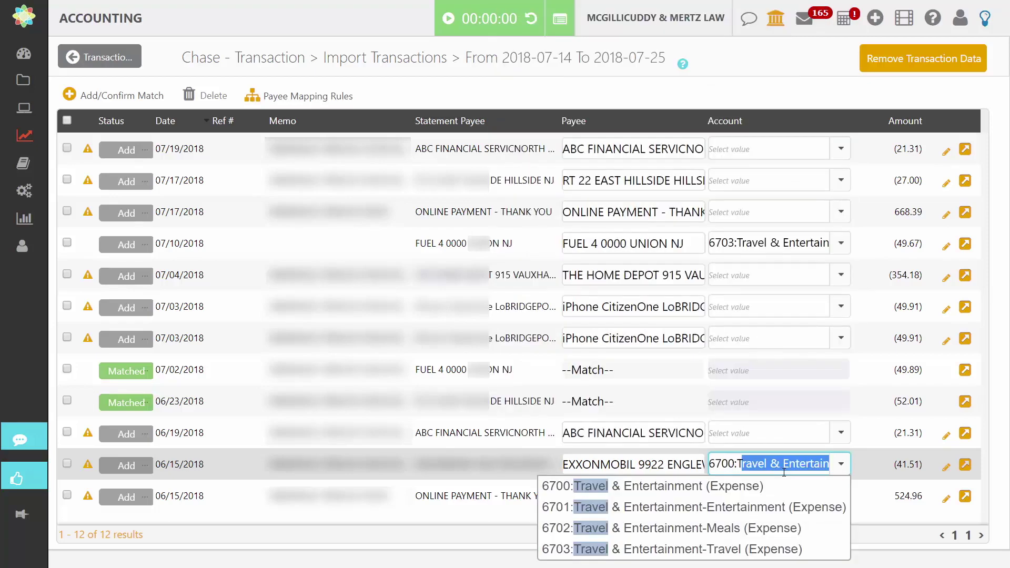
click(778, 549)
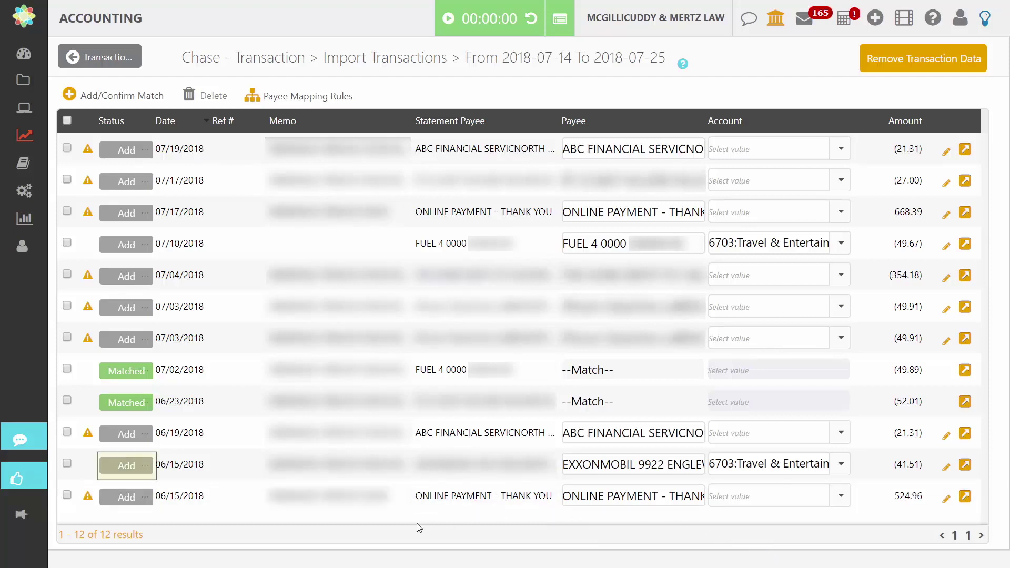
click(126, 466)
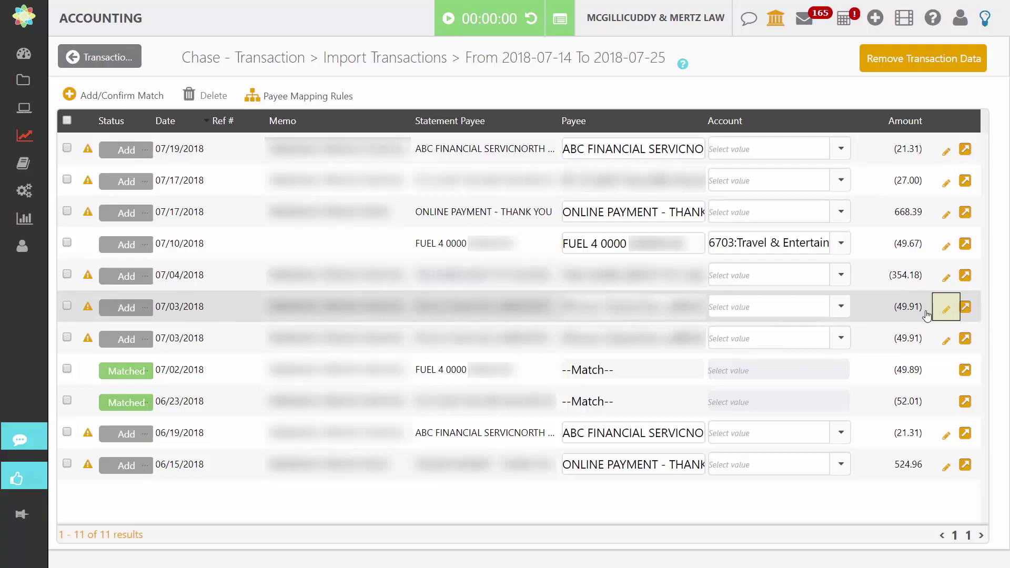
- Save the 07/03 49.91 charge as a Print/Reproduction expense on matter 0003.07
click(947, 307)
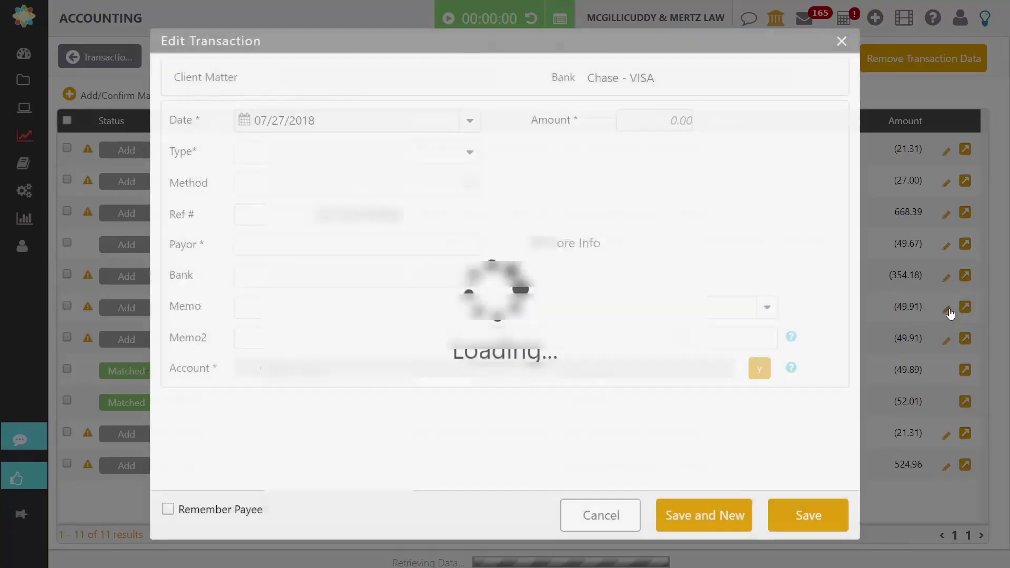
click(167, 344)
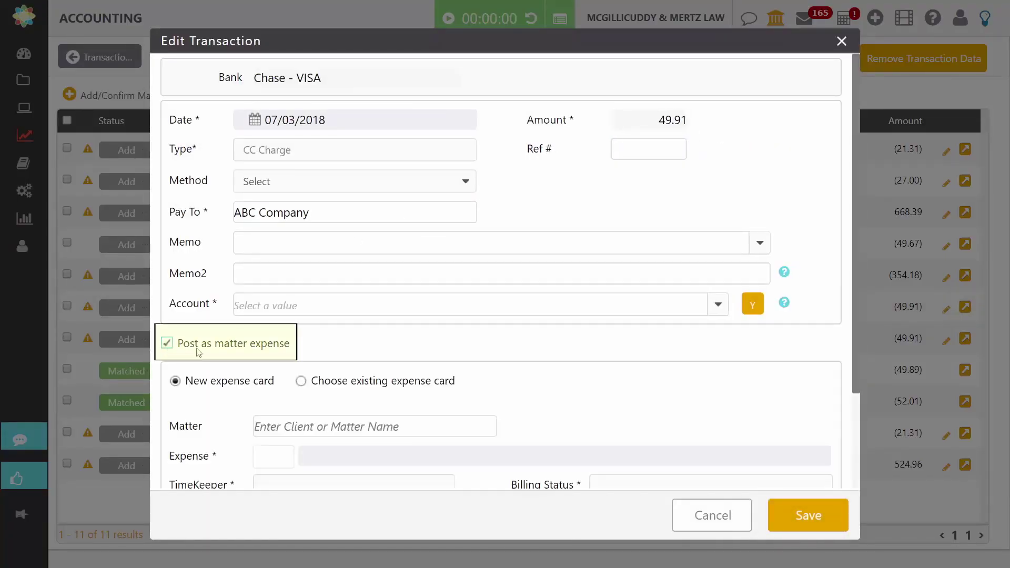
click(298, 427)
text(luci)
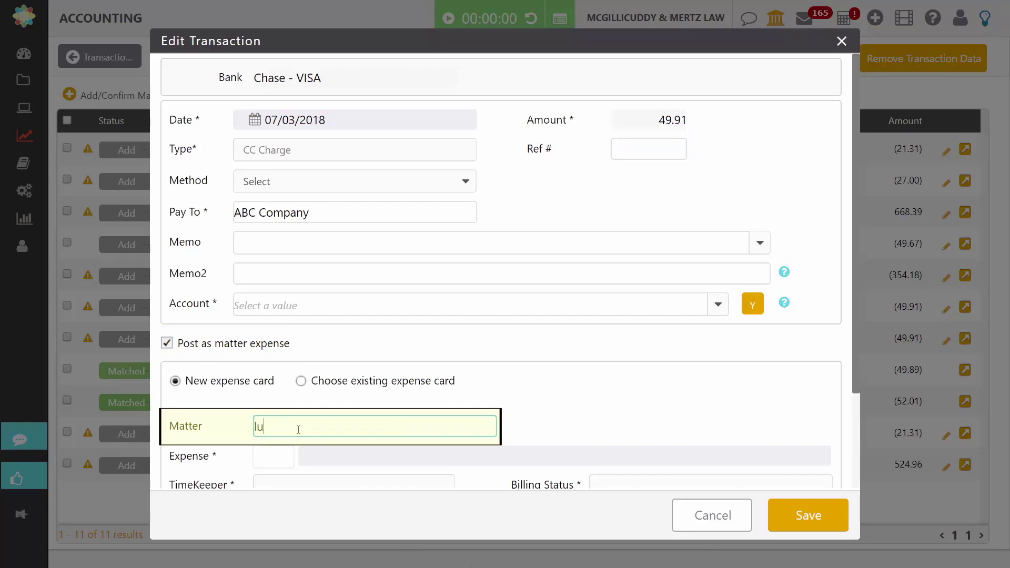
click(344, 489)
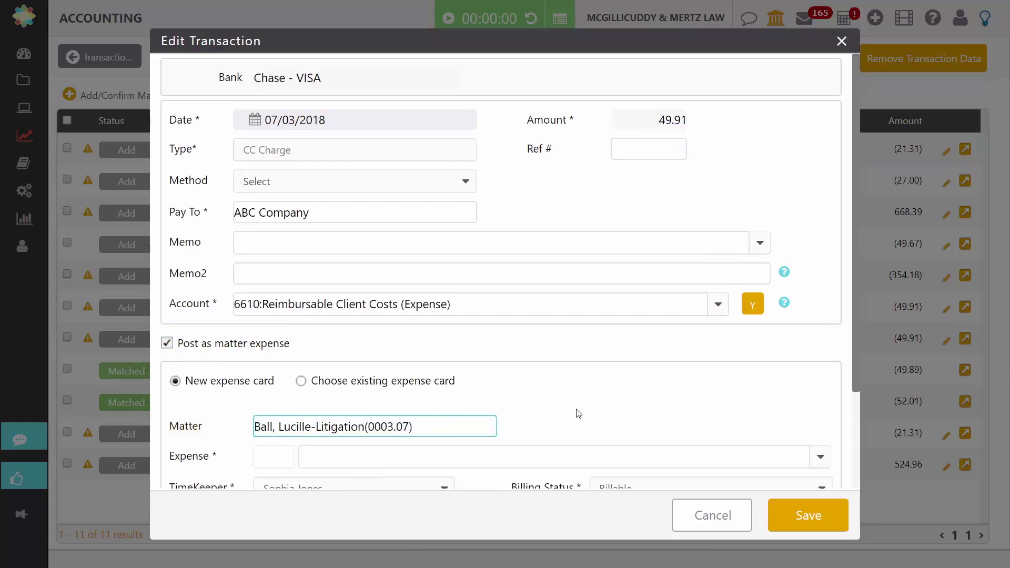
scroll(575, 414, down, 3)
click(820, 351)
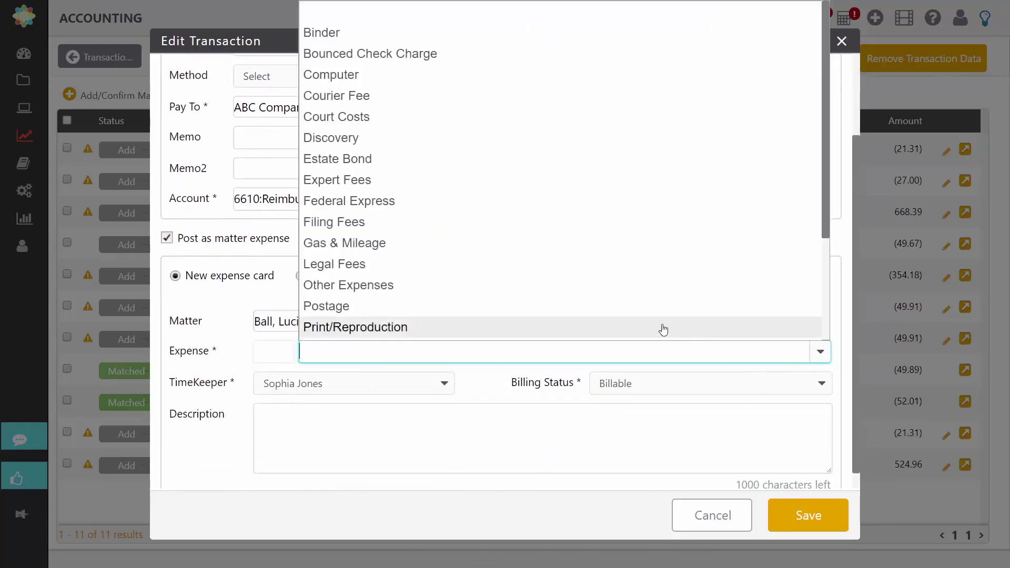
click(654, 326)
scroll(654, 322, up, 3)
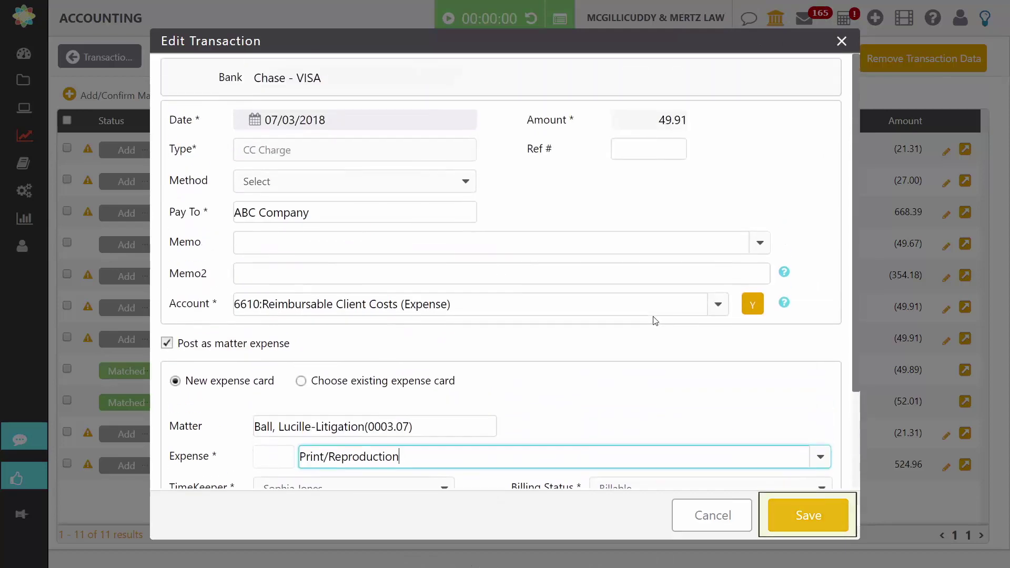
click(807, 515)
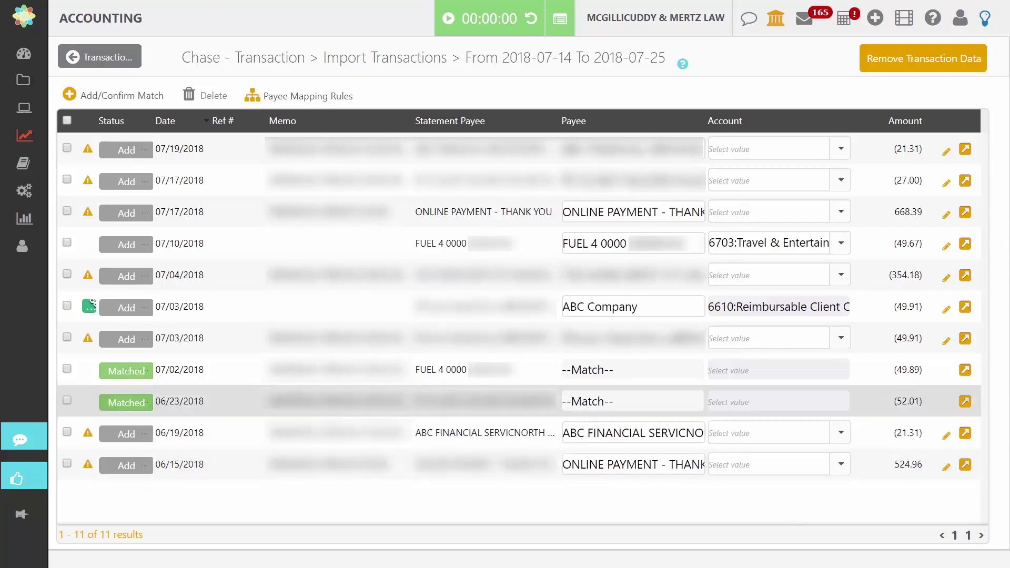
- Add the ABC Company charge, then add 06/19 as Google under 6010:Advertising and Promotion
click(126, 308)
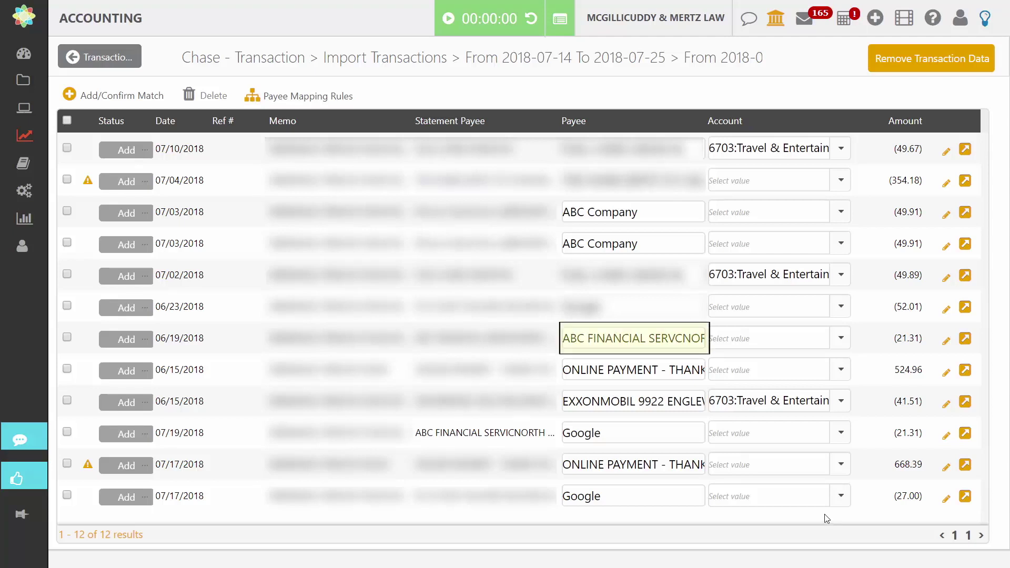
drag(563, 338, 702, 339)
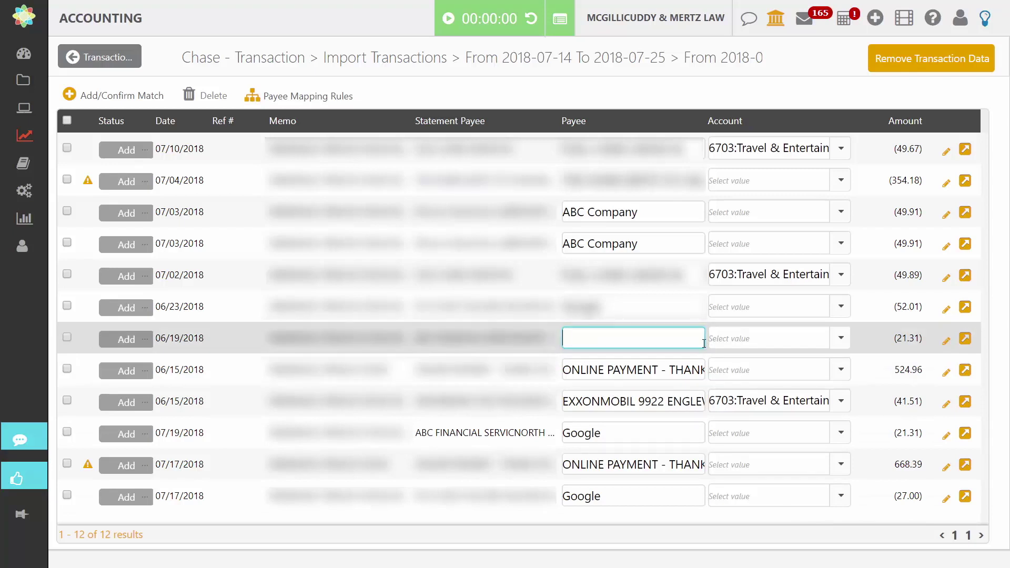
text(Google)
click(724, 338)
text(Advertising and P)
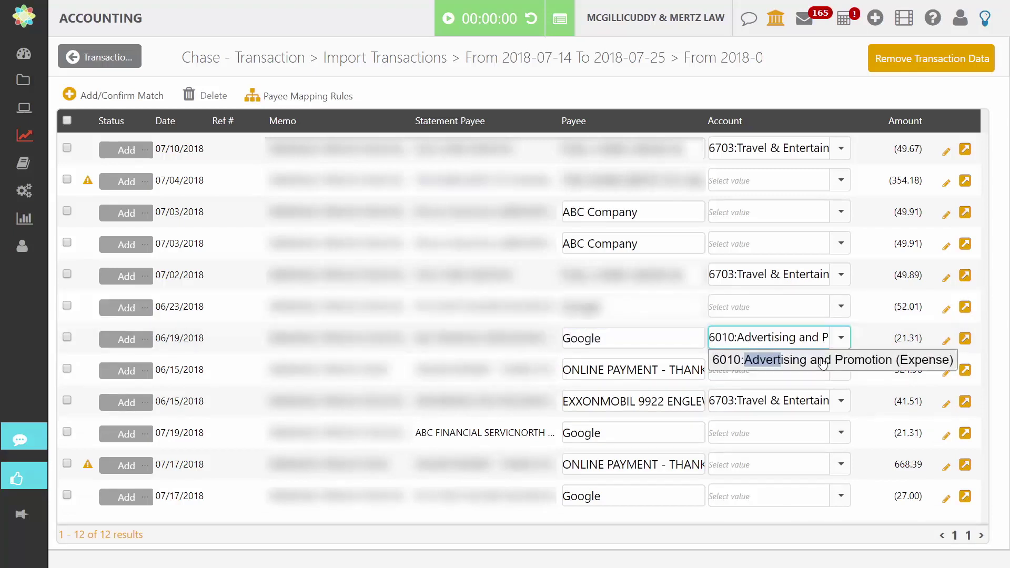
click(758, 355)
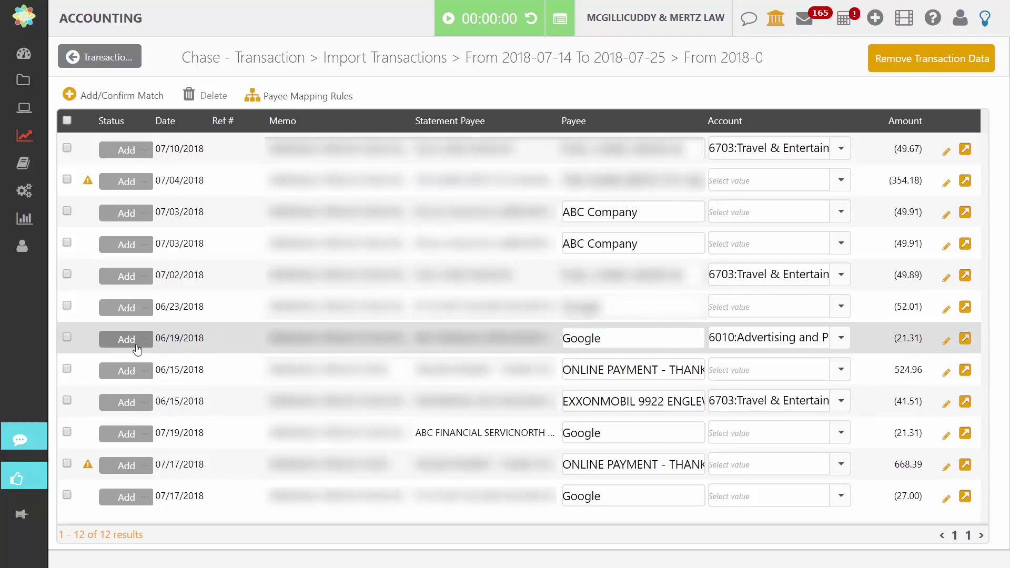
click(126, 340)
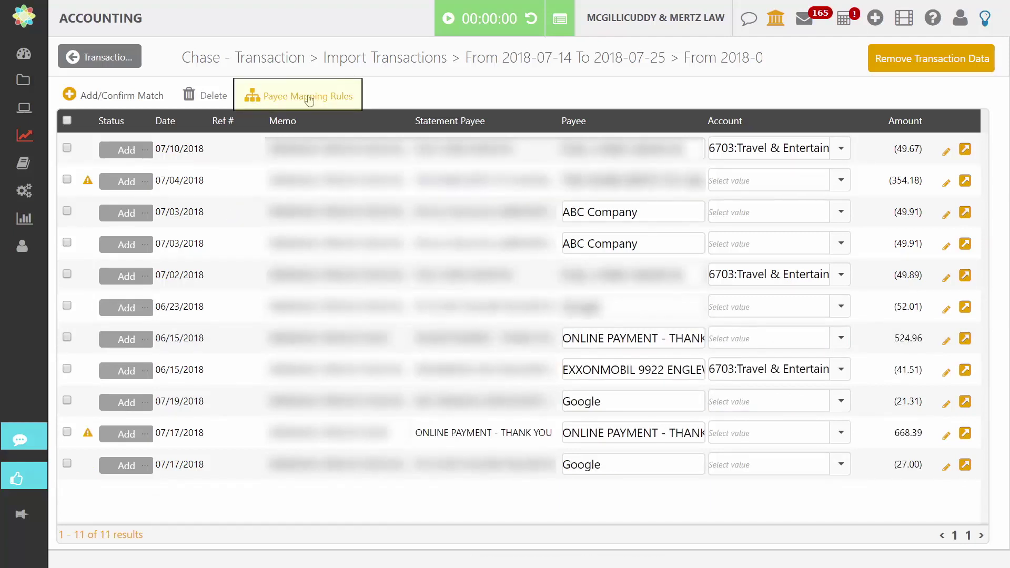
click(309, 98)
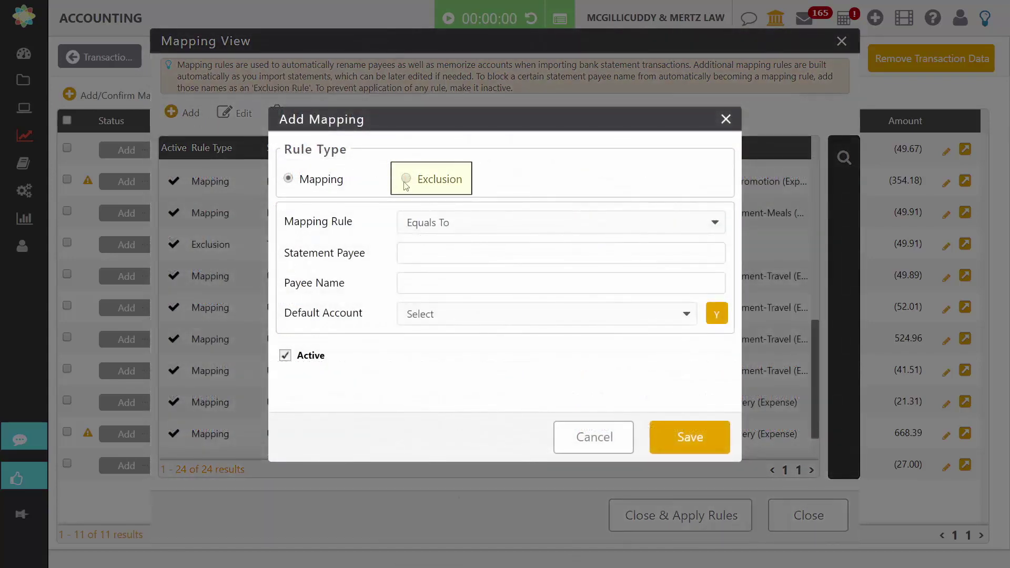
click(405, 181)
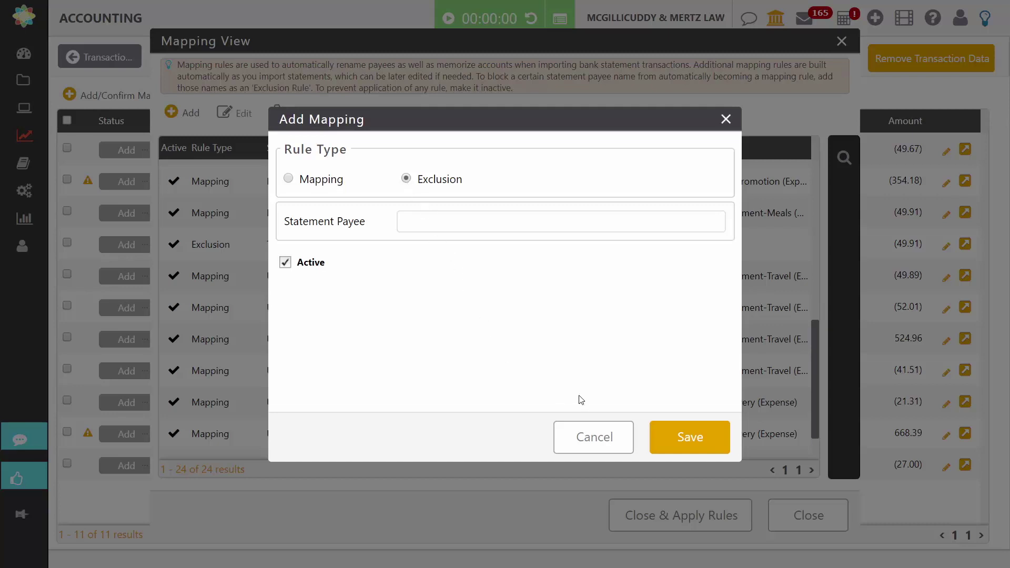
click(593, 437)
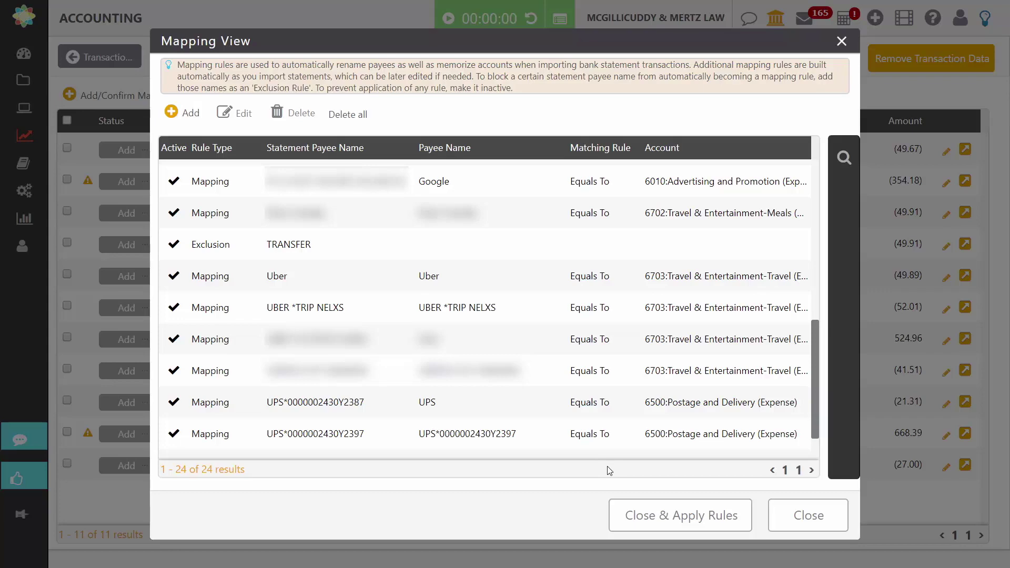
click(818, 517)
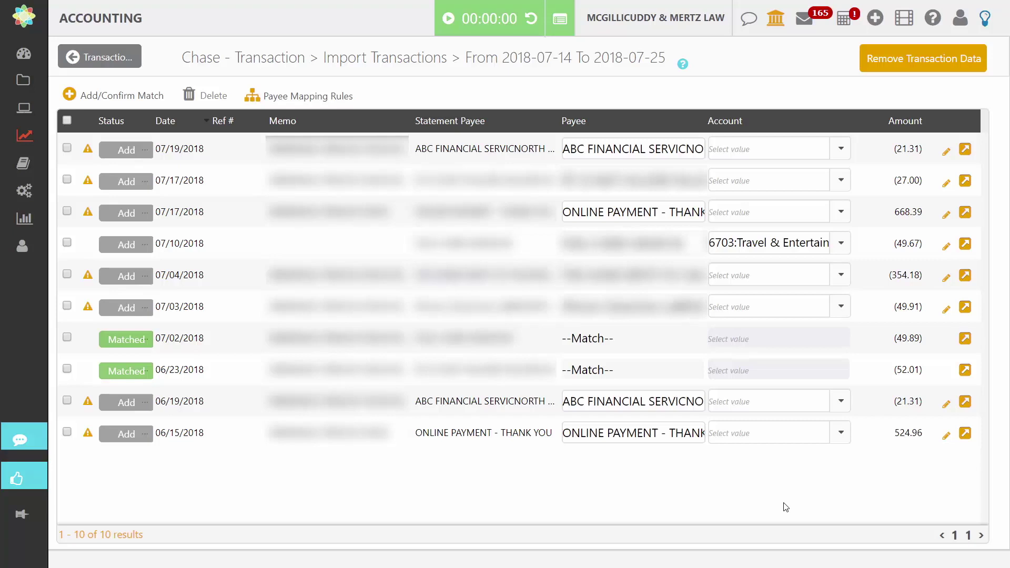
- Add the 07/10 charge and confirm the 07/02 and 06/23 matches together
click(66, 243)
click(66, 337)
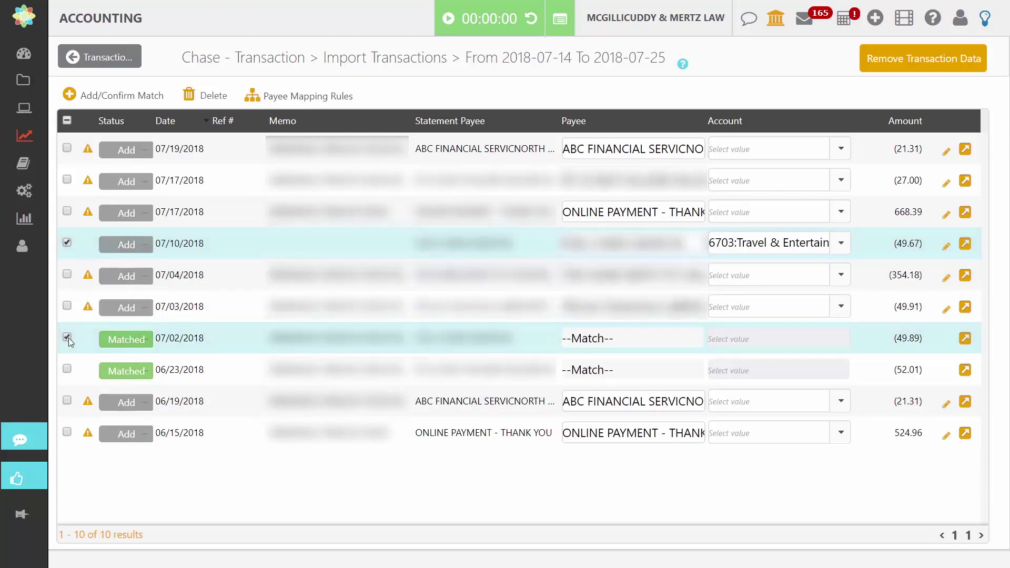
click(67, 369)
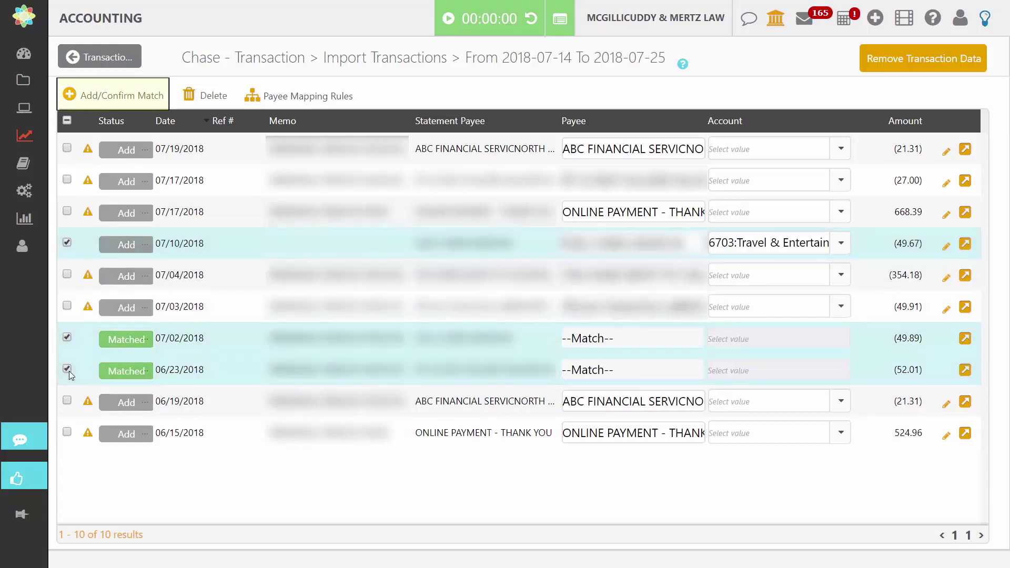
click(122, 101)
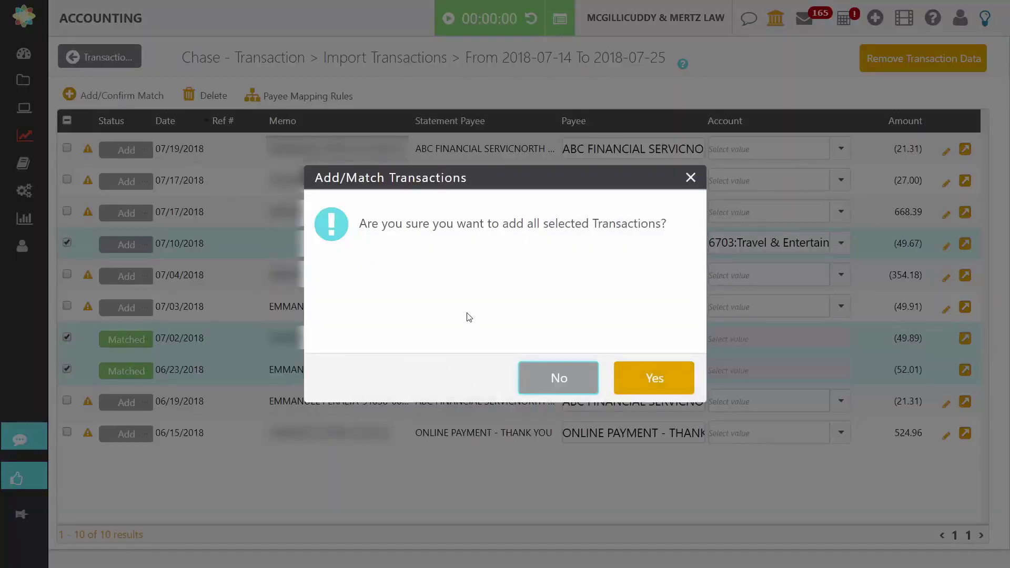
click(654, 377)
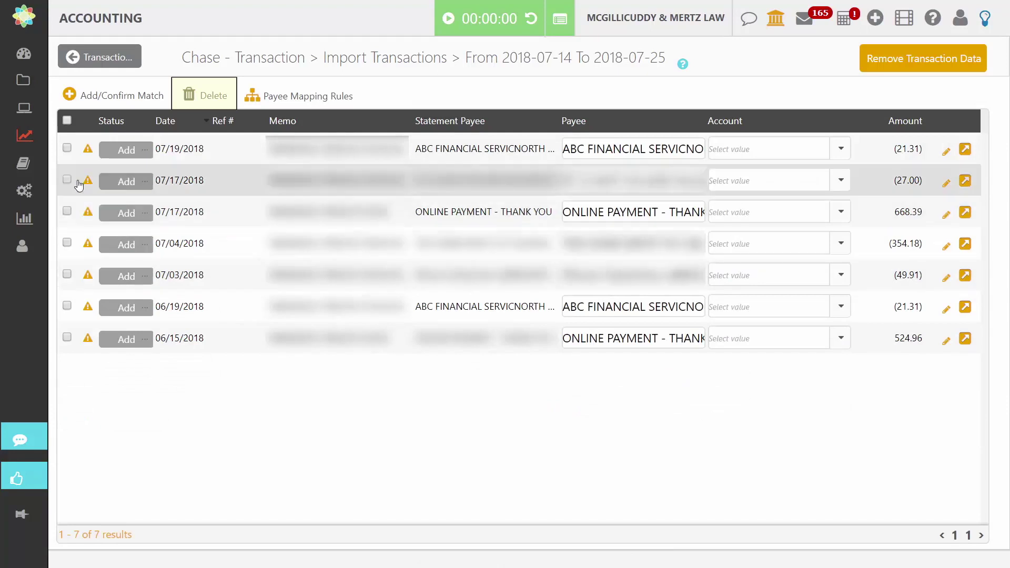
- Delete all seven remaining imported Chase transactions at once
click(66, 120)
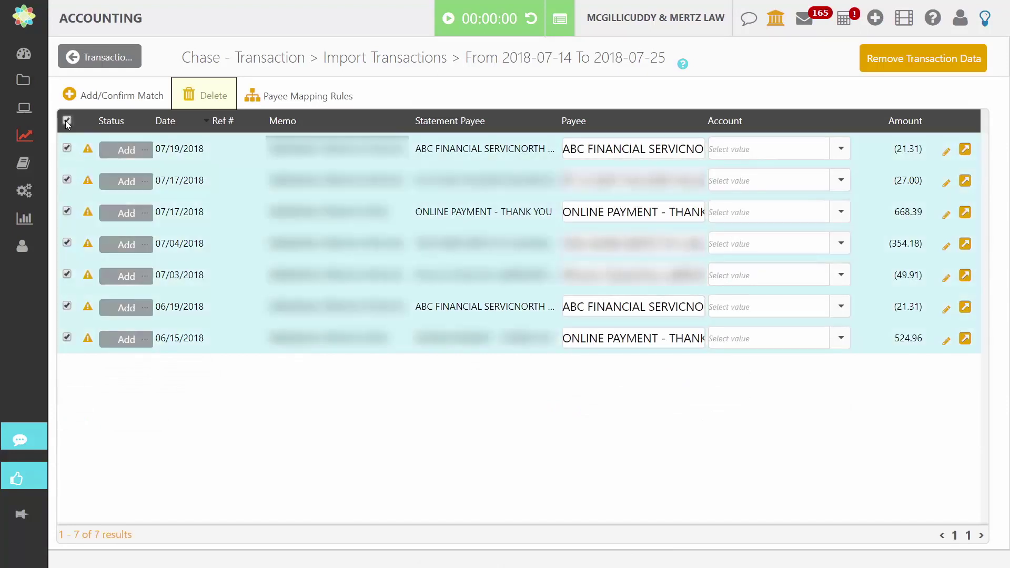
click(213, 96)
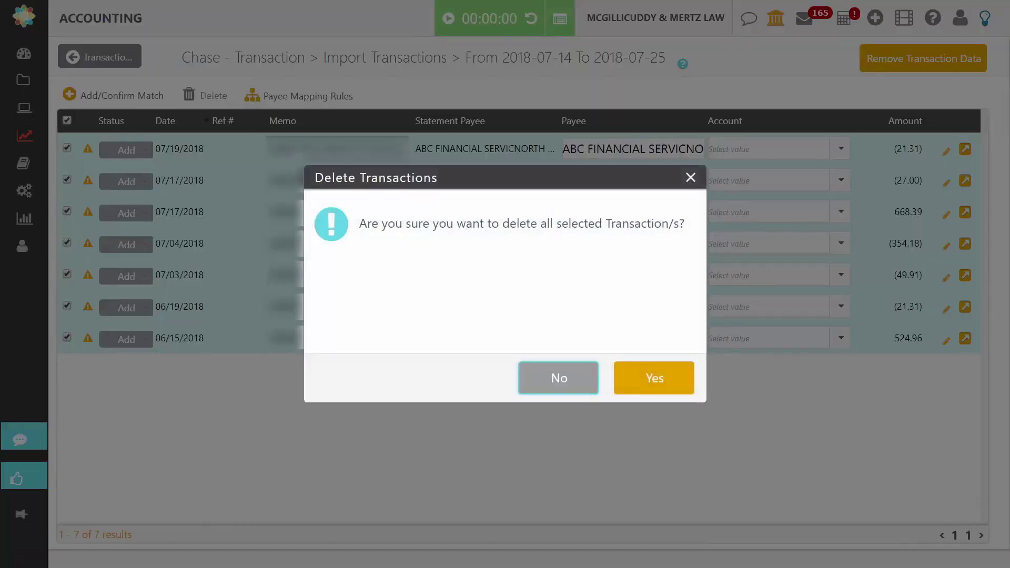
click(653, 378)
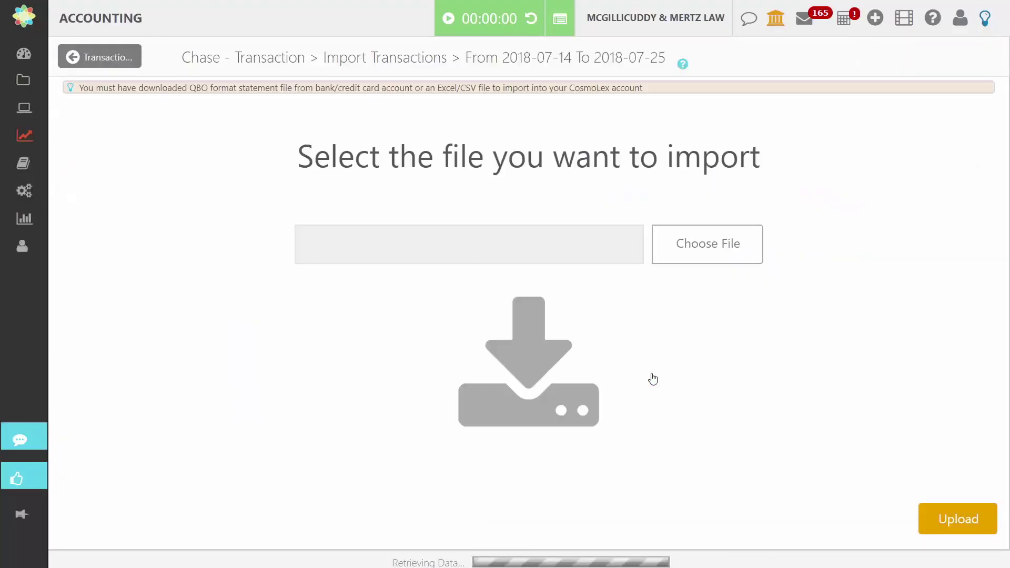